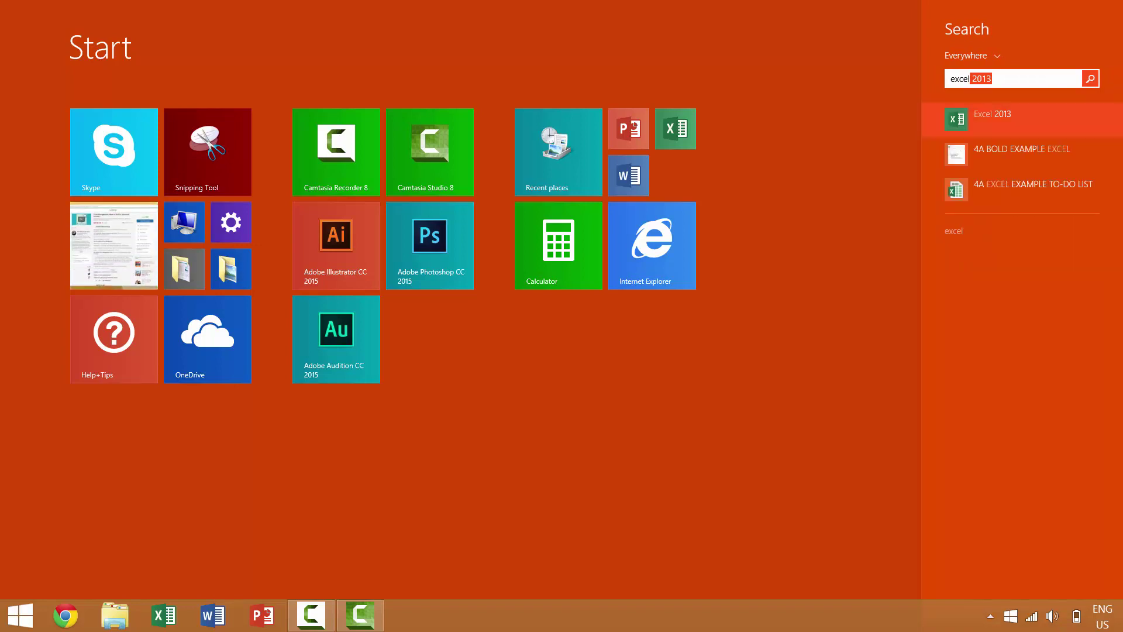
Step: Launch Excel 2013 with a blank workbook and open the recent workbook Customer Sales Data from Documents » Test
key(Return)
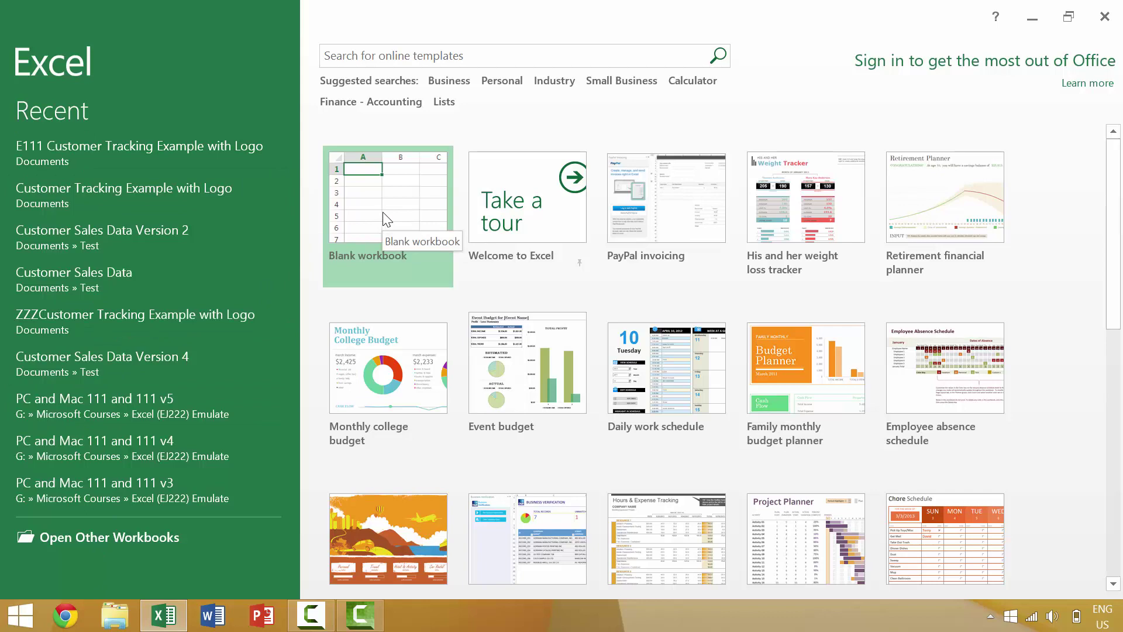
click(374, 230)
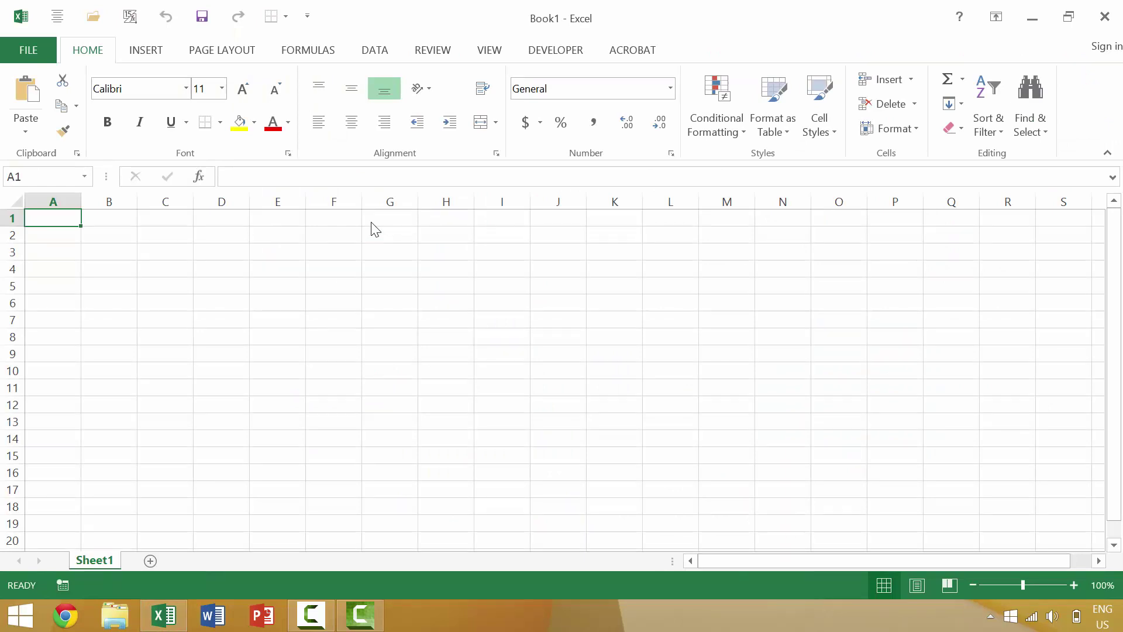
key(ctrl+o)
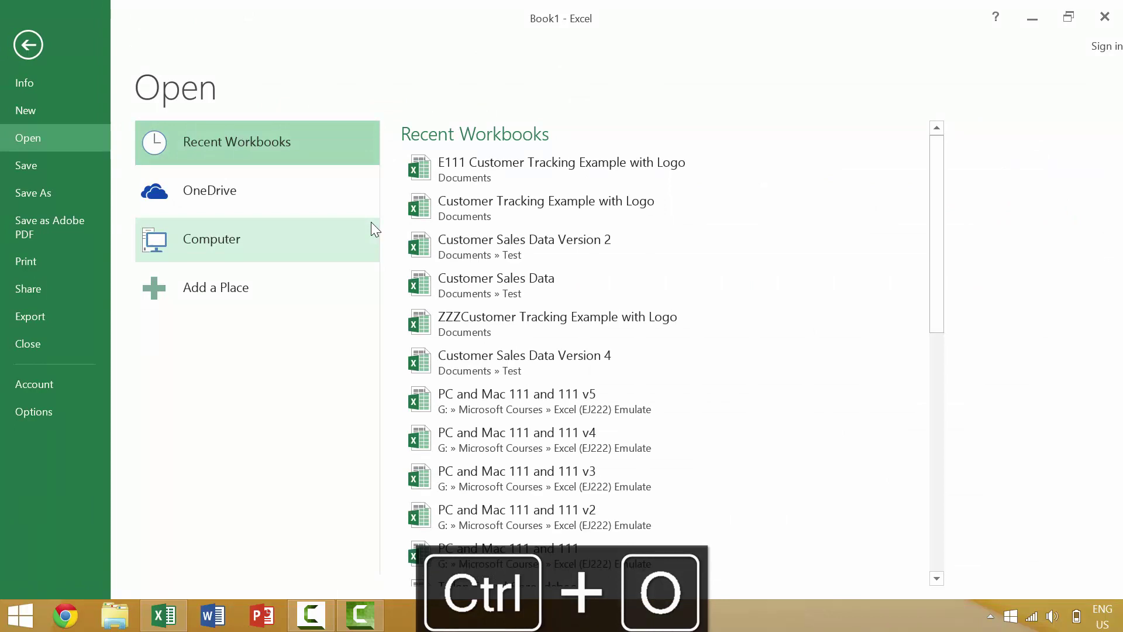
click(495, 282)
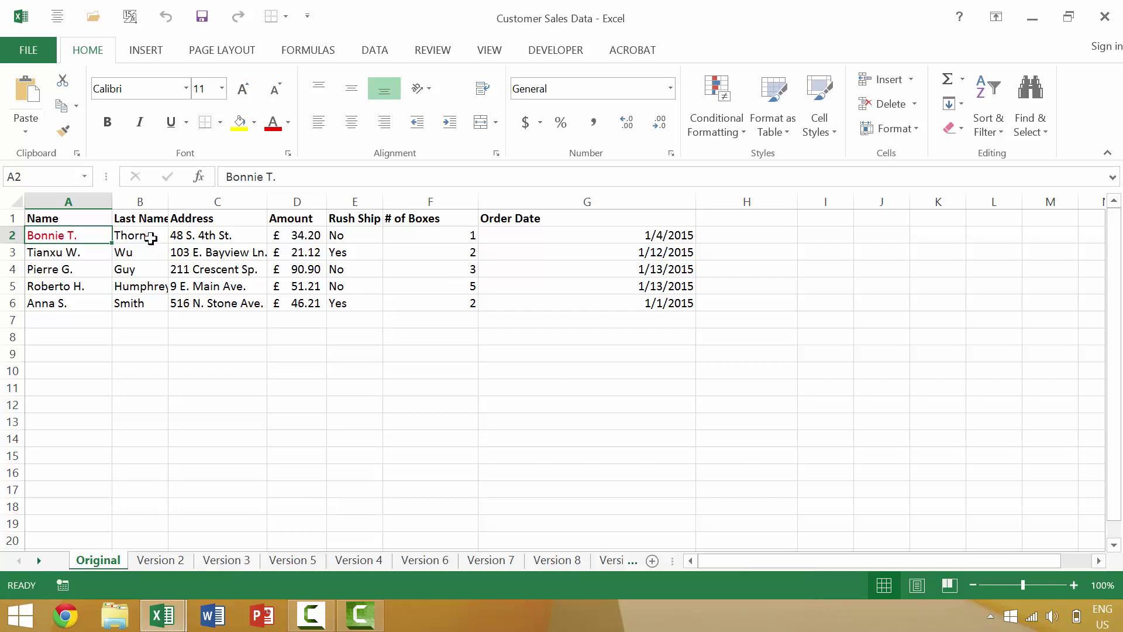
Step: Fill the customer data range A2:D6 with yellow and save the workbook
shift+click(307, 301)
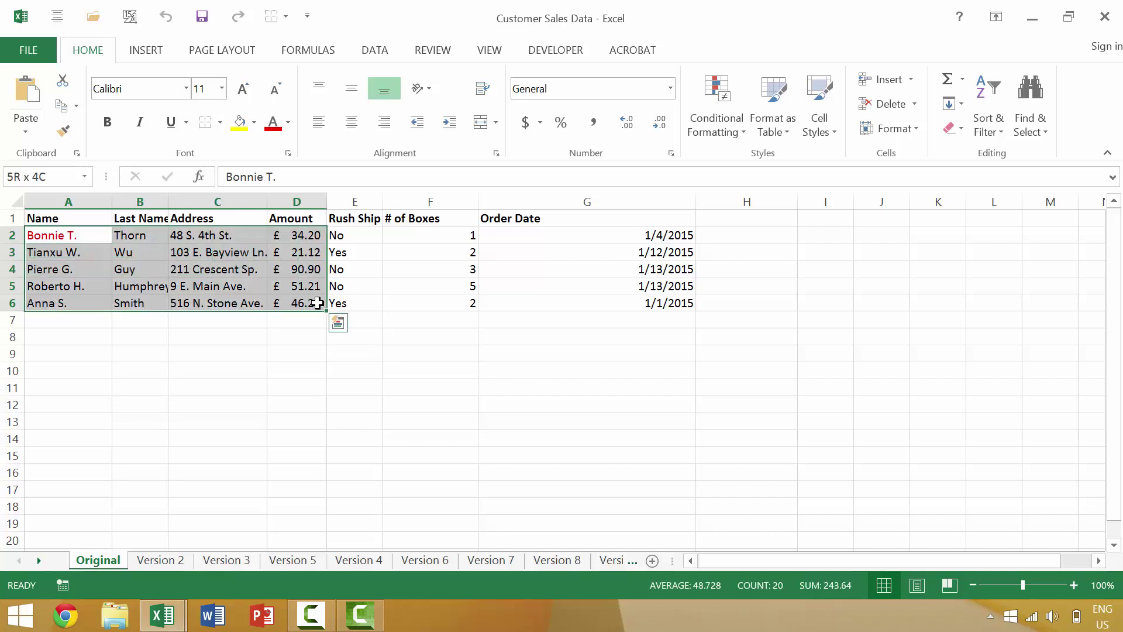
click(239, 132)
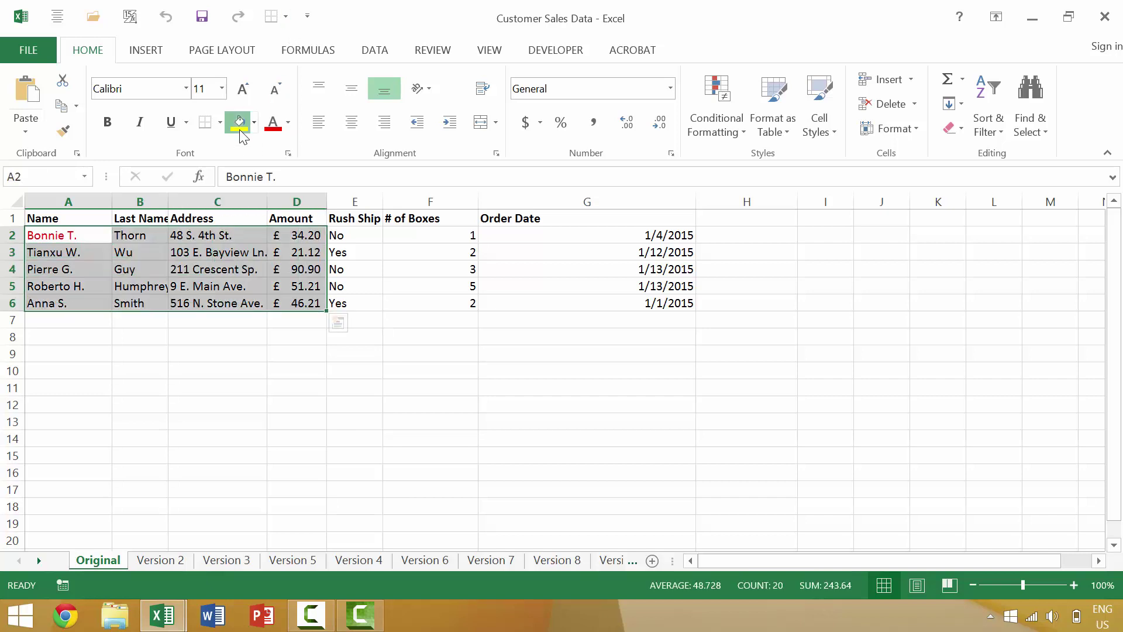
click(357, 257)
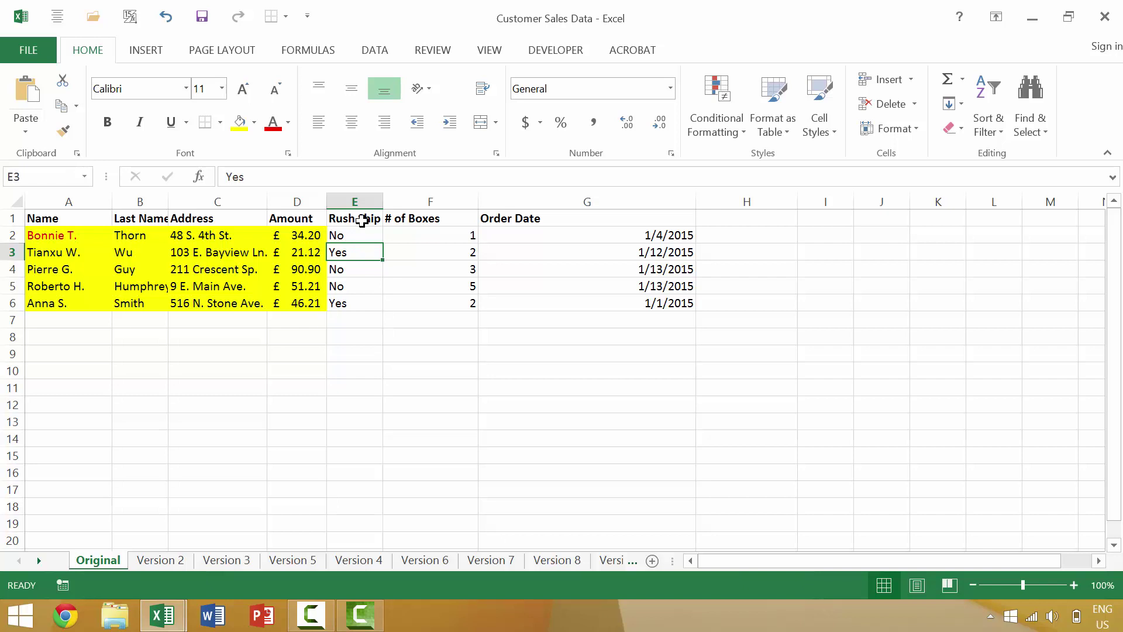
key(ctrl+s)
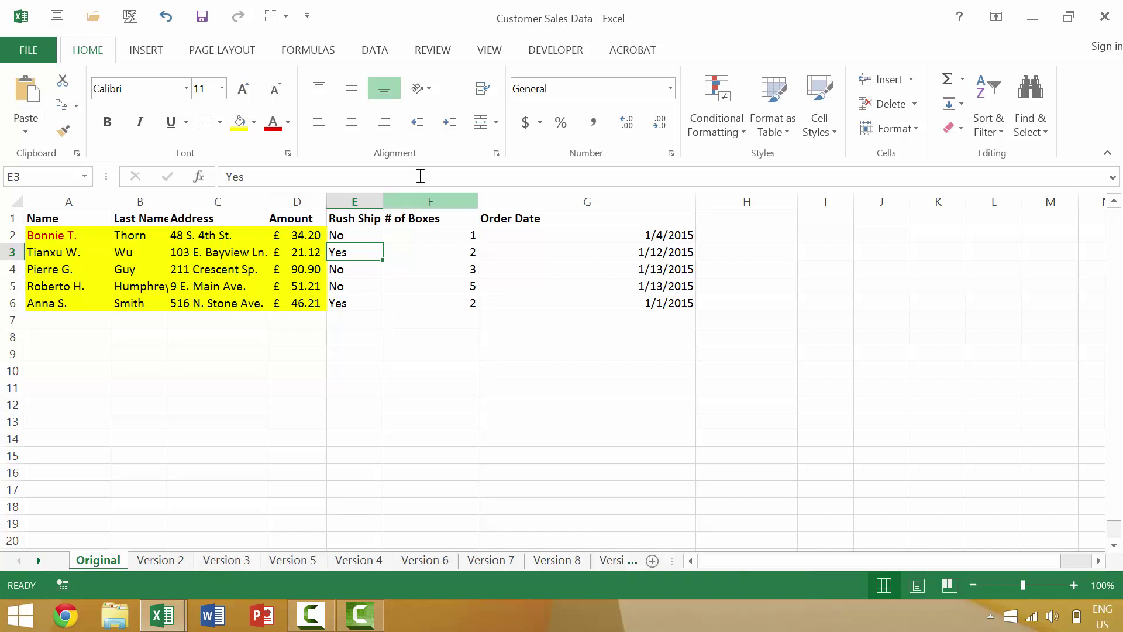
Step: Close the workbook, then reopen Customer Sales Data from the recent workbooks and save it again
click(1104, 15)
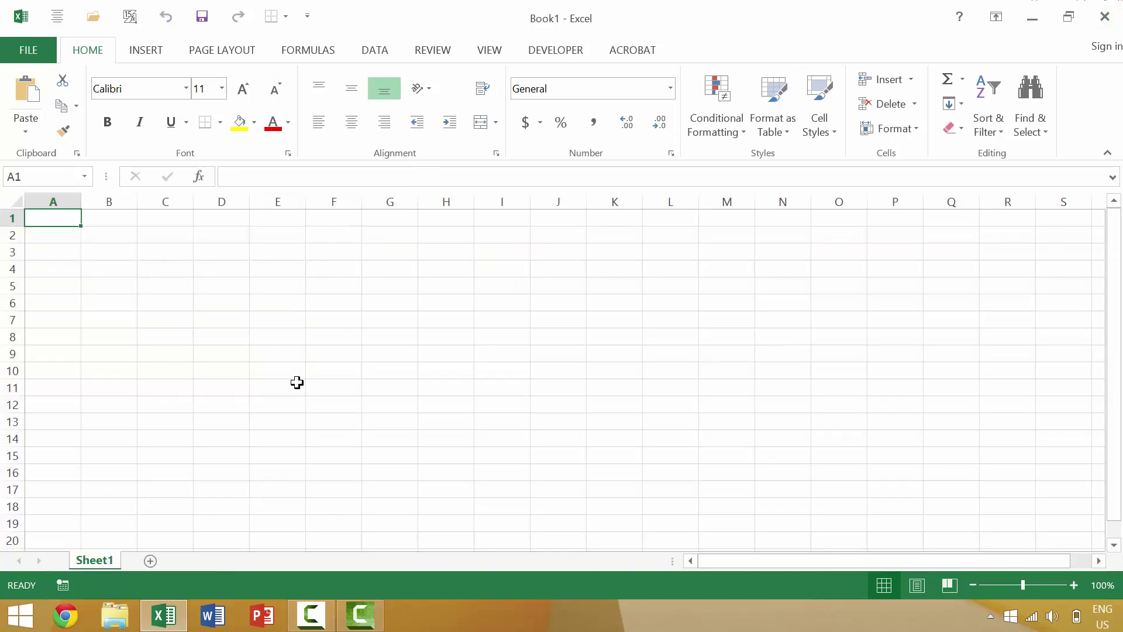
key(ctrl+o)
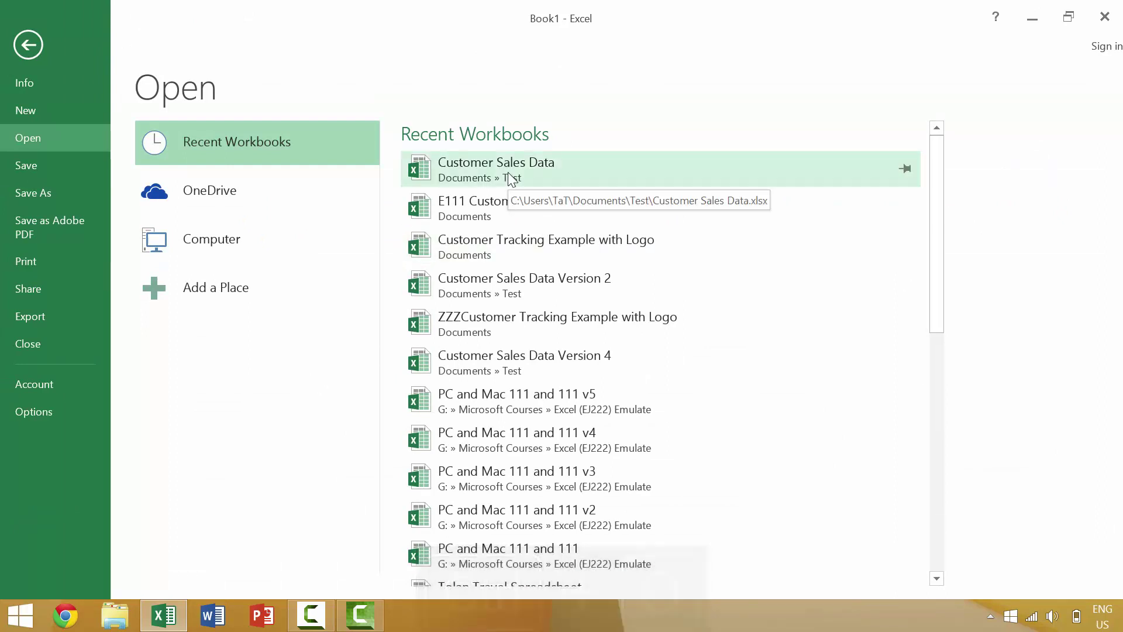
key(Escape)
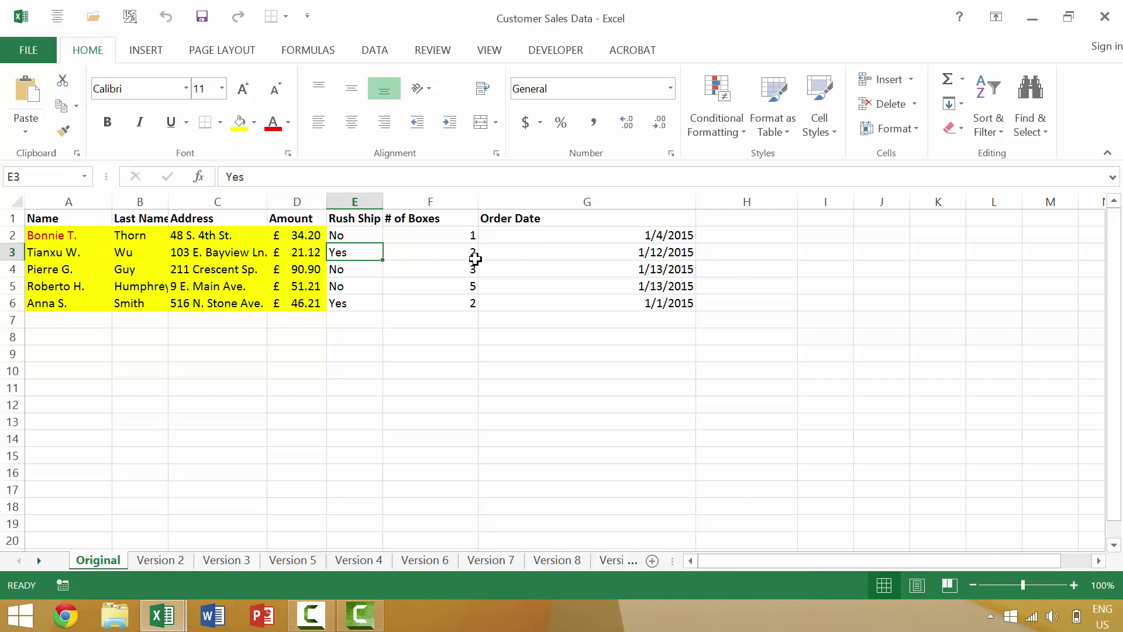
key(ctrl+s)
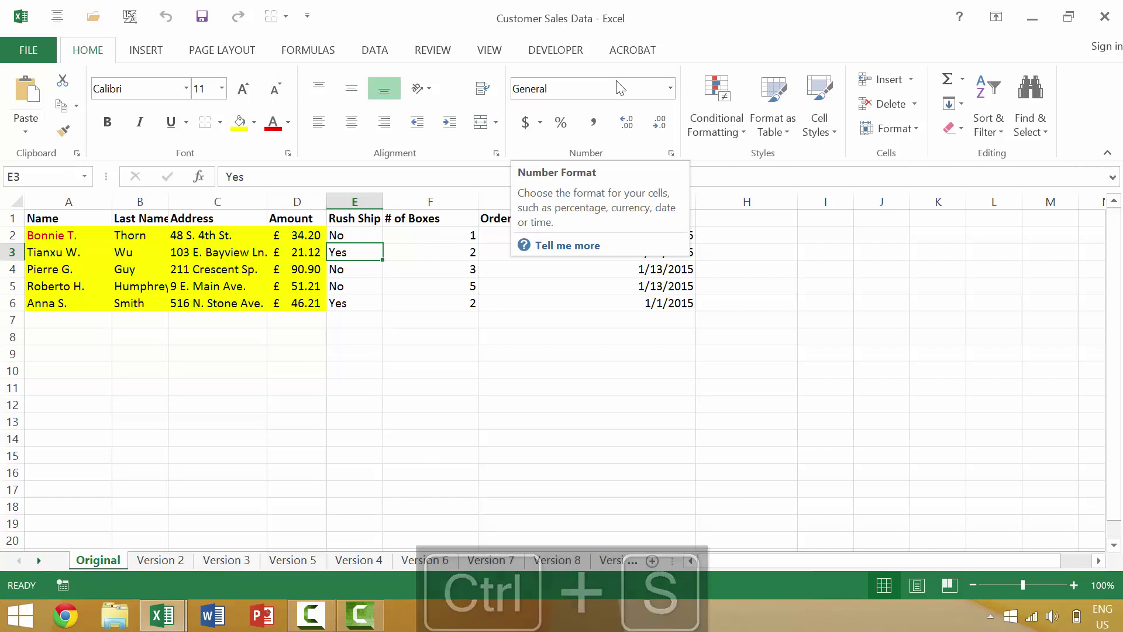
Step: Fill the range E2:G6 with light green and save the workbook
click(338, 234)
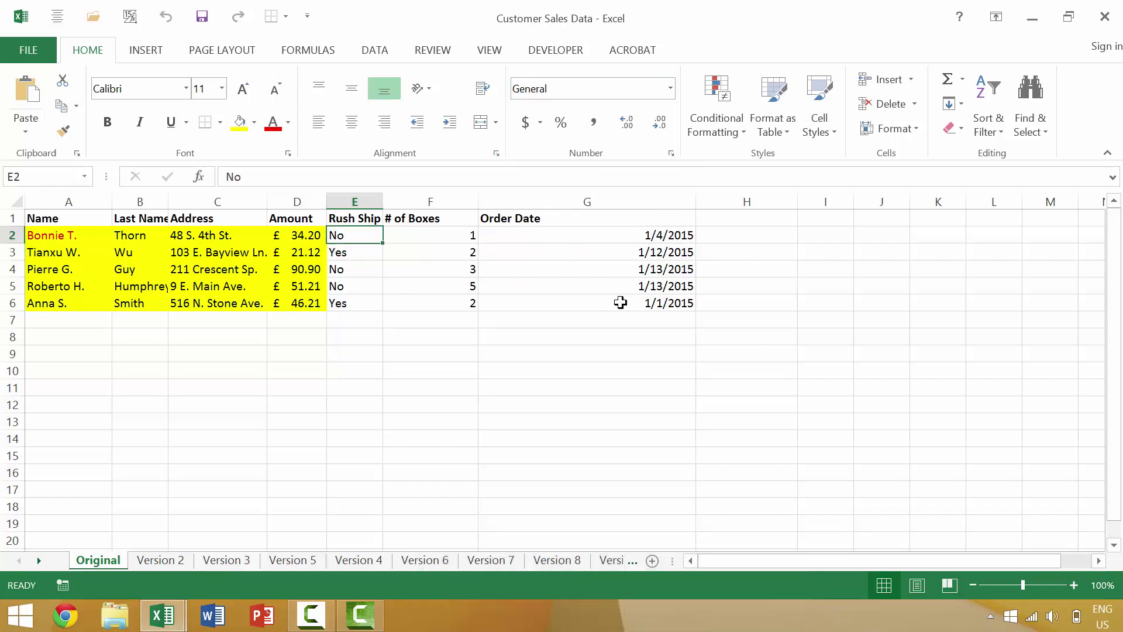
shift+click(673, 304)
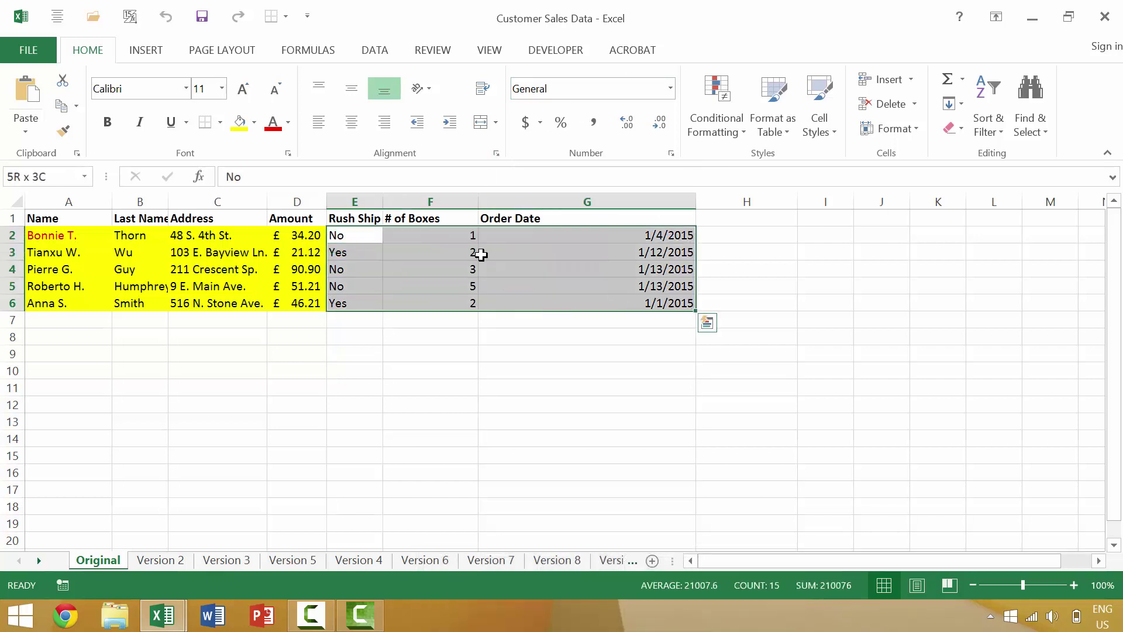
click(254, 122)
click(286, 253)
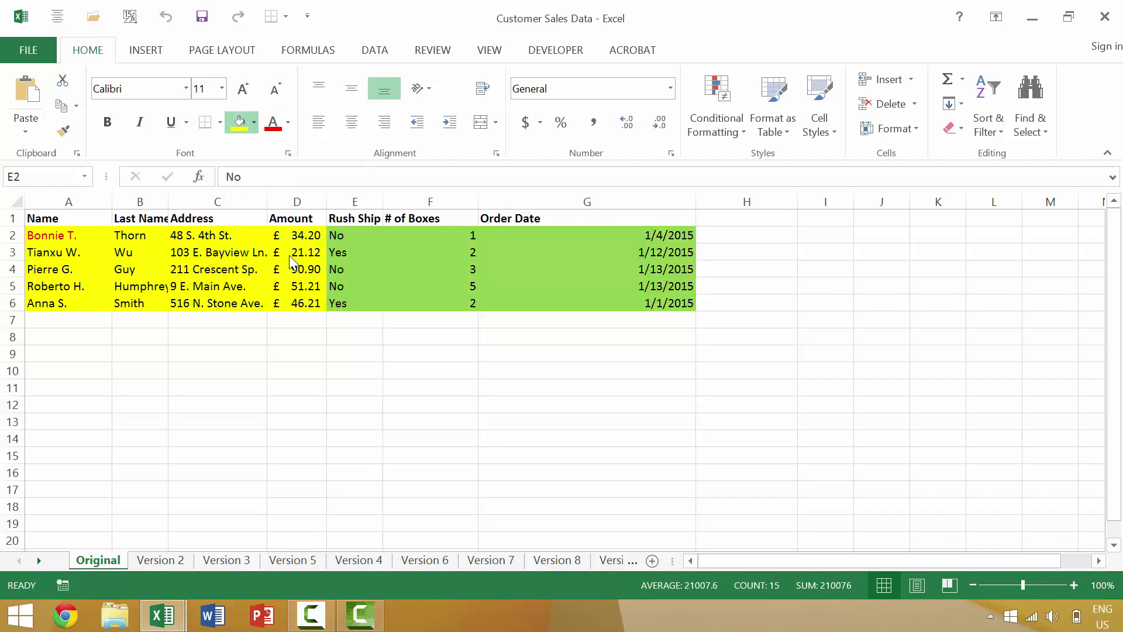
click(345, 349)
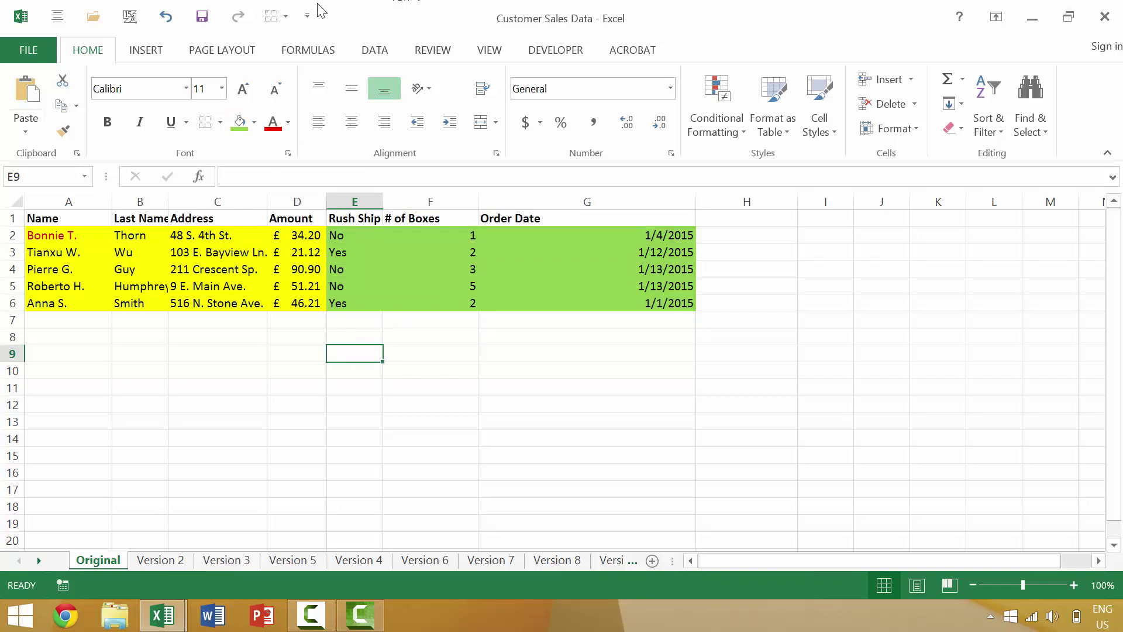
click(46, 59)
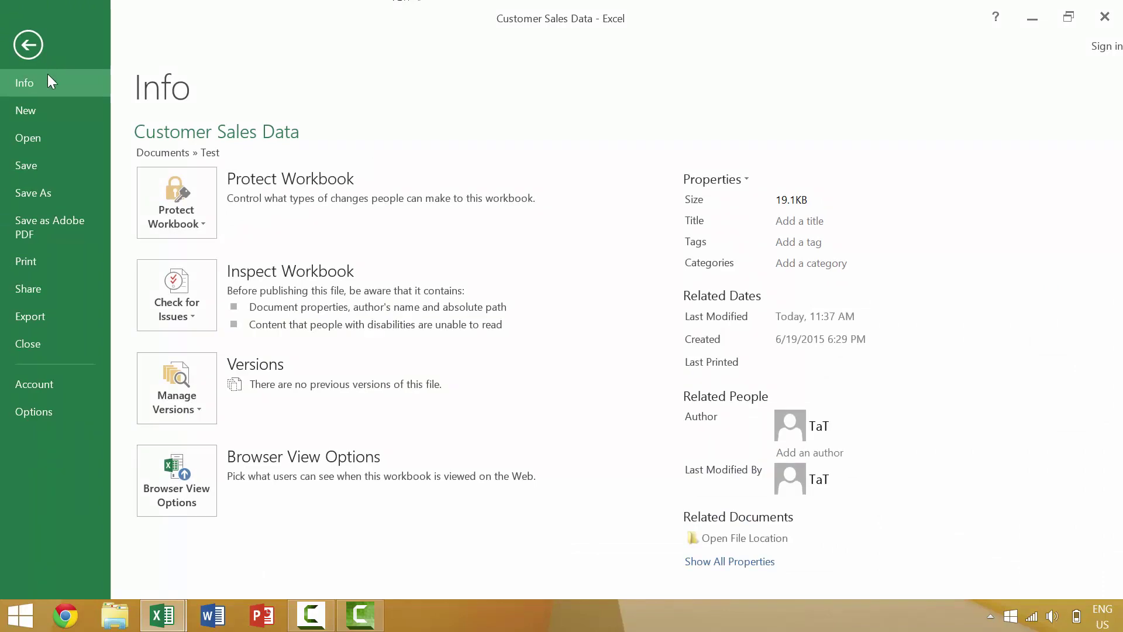
click(29, 172)
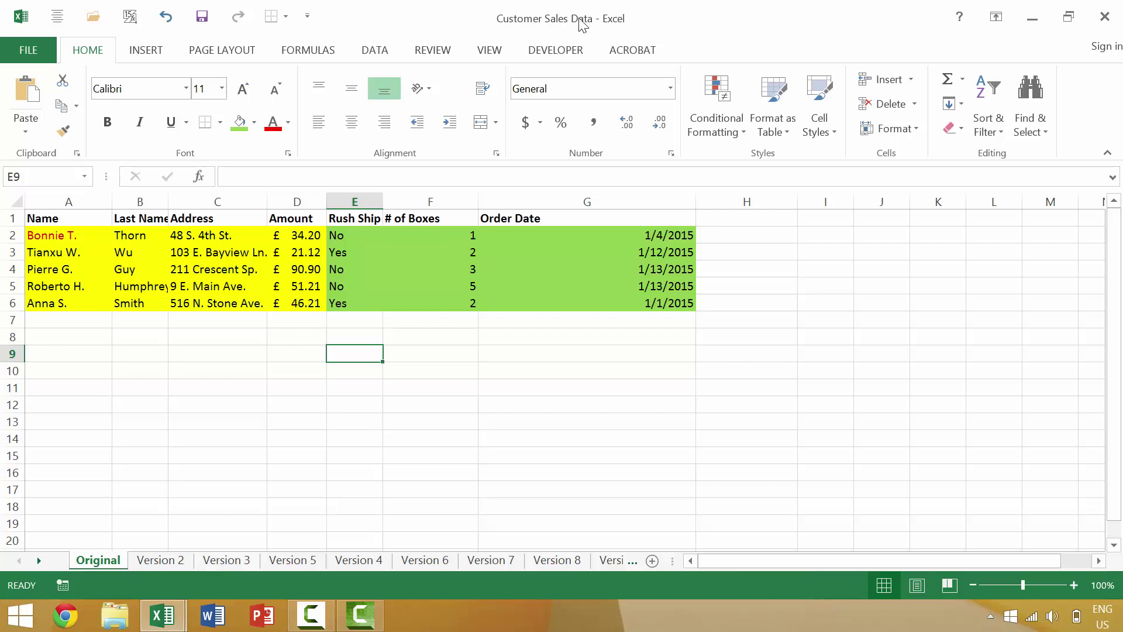
Step: Close the workbook and reopen Customer Sales Data by browsing the computer to the Test folder inside Documents
click(1105, 16)
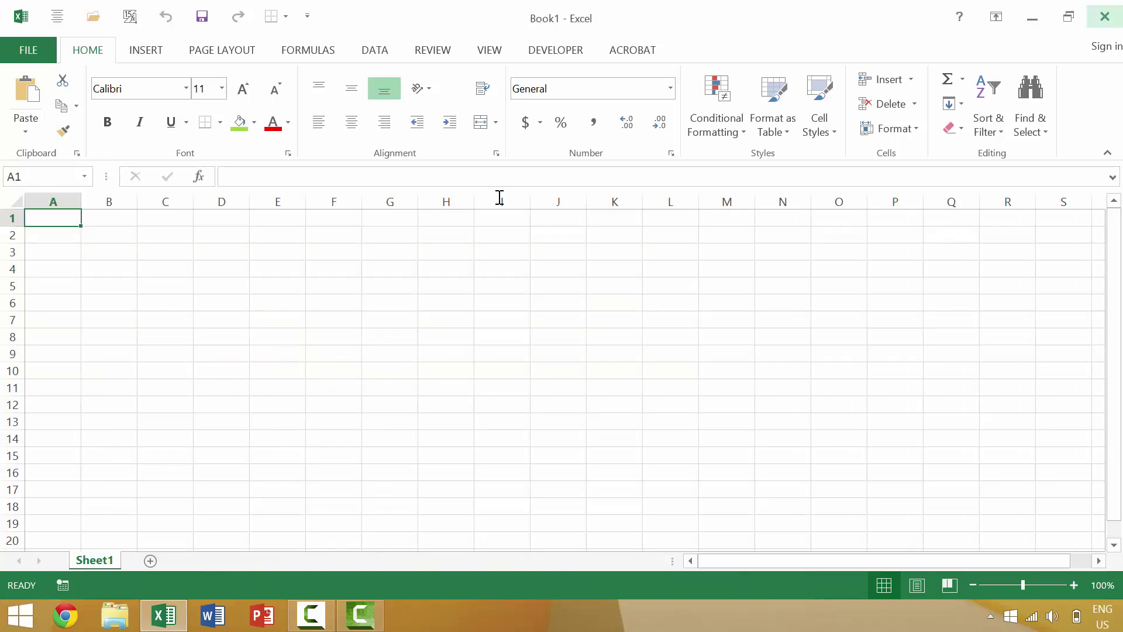
key(ctrl+o)
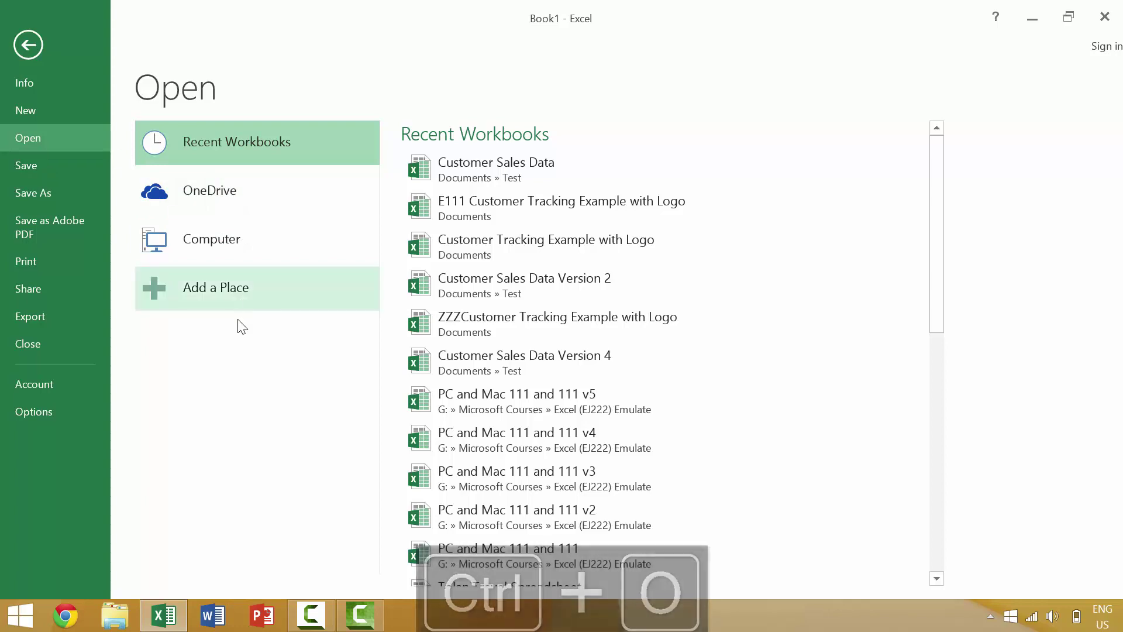
click(221, 234)
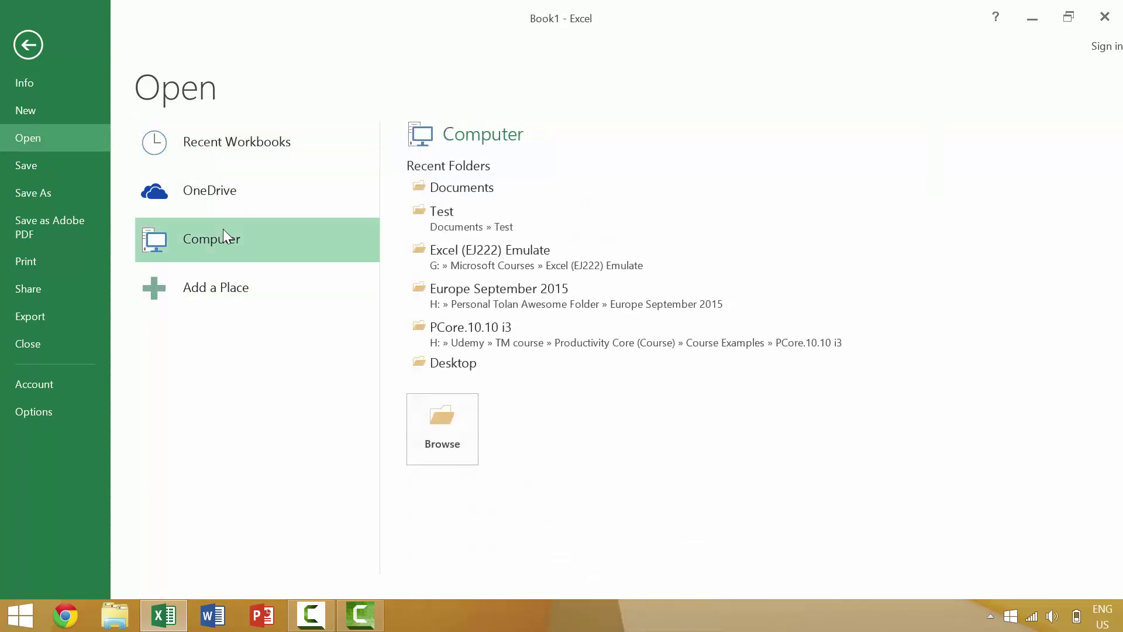
click(452, 189)
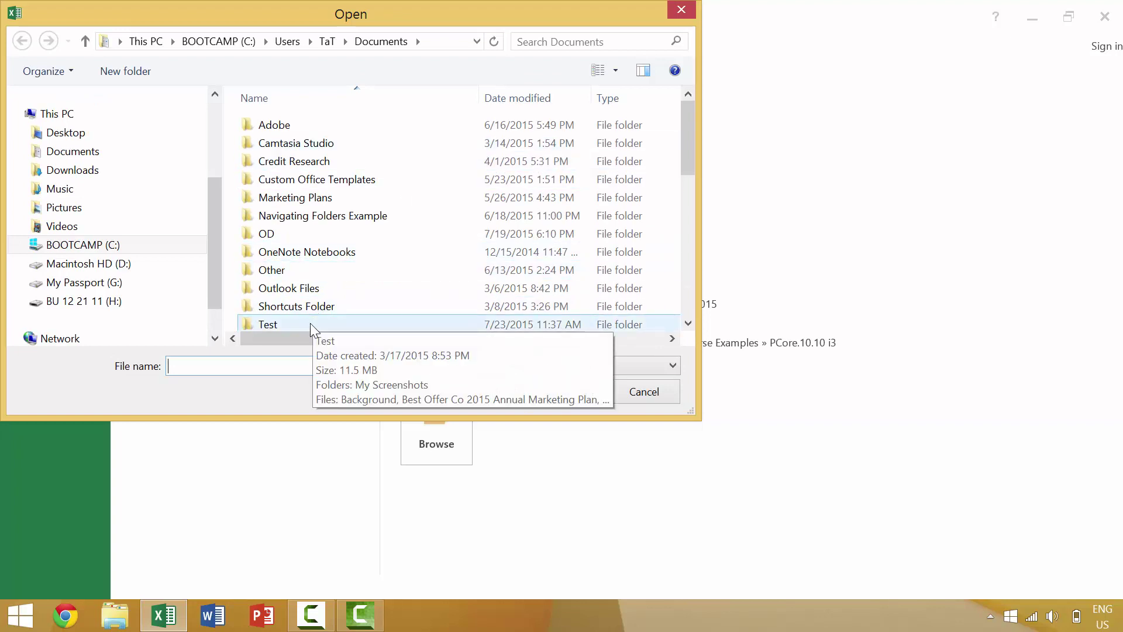
click(310, 323)
double_click(310, 323)
click(347, 200)
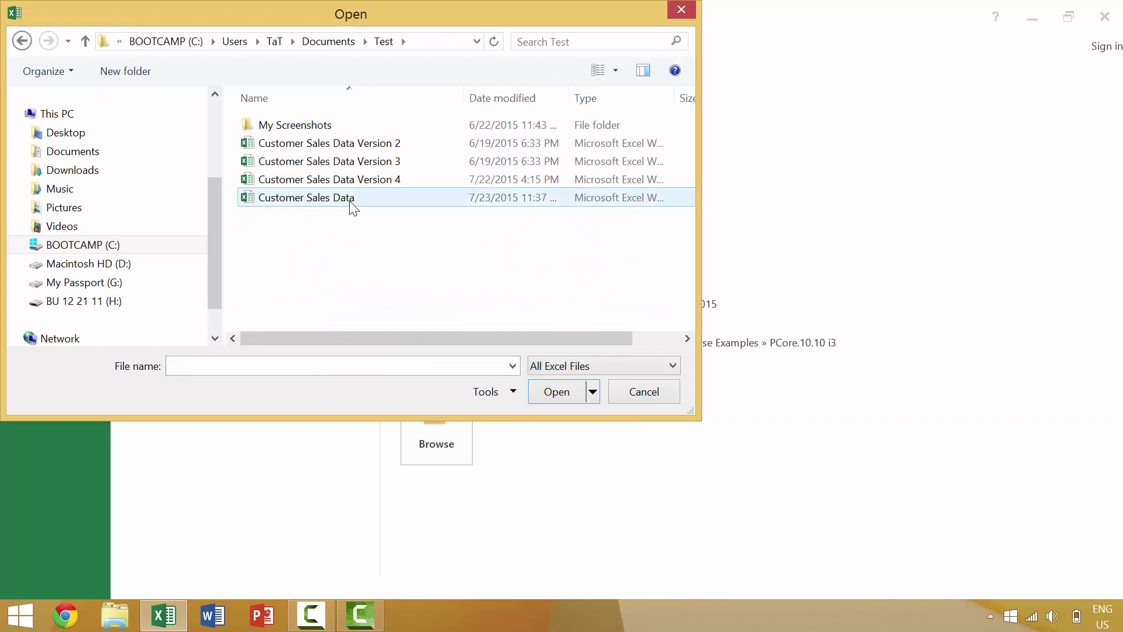
double_click(526, 204)
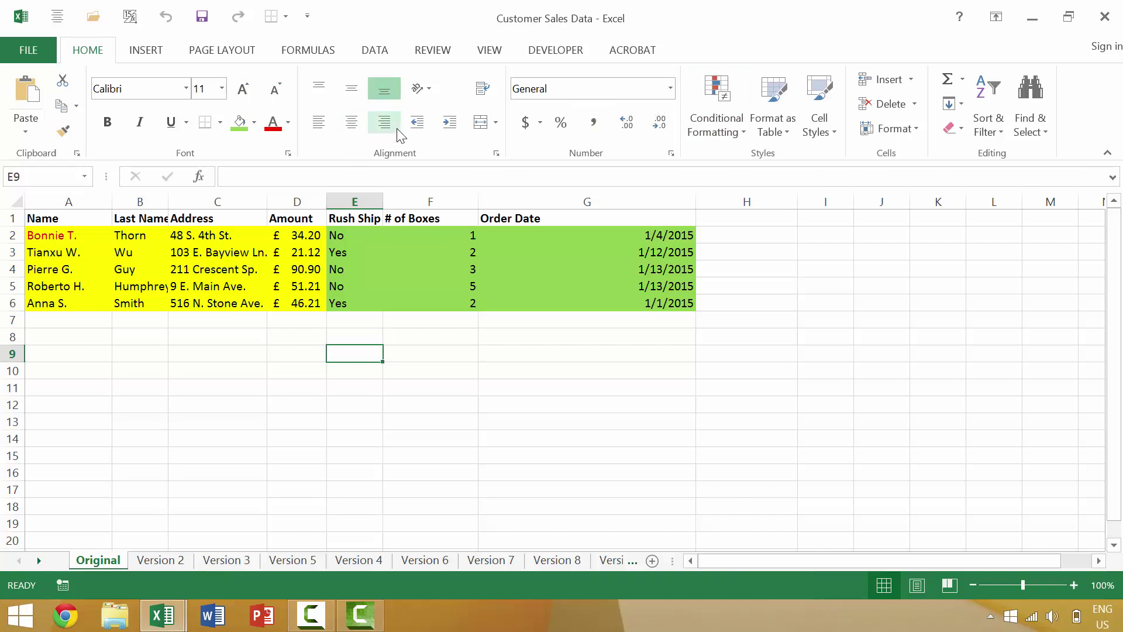
Step: Create a new blank workbook and enter "Changes" in cell A1
key(ctrl+n)
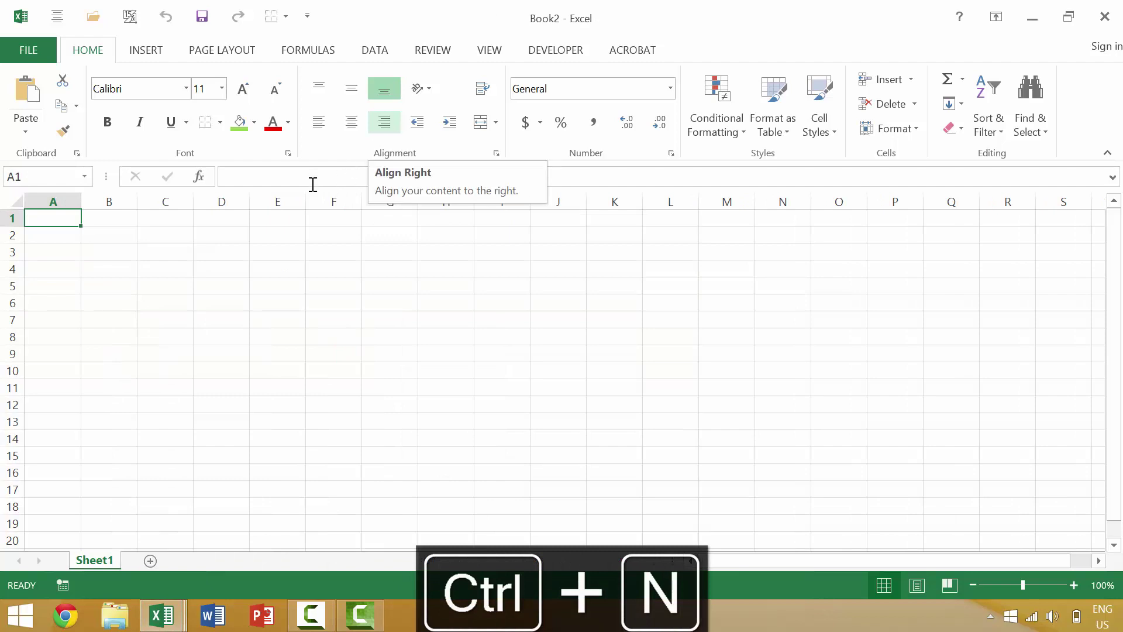
text(Cha)
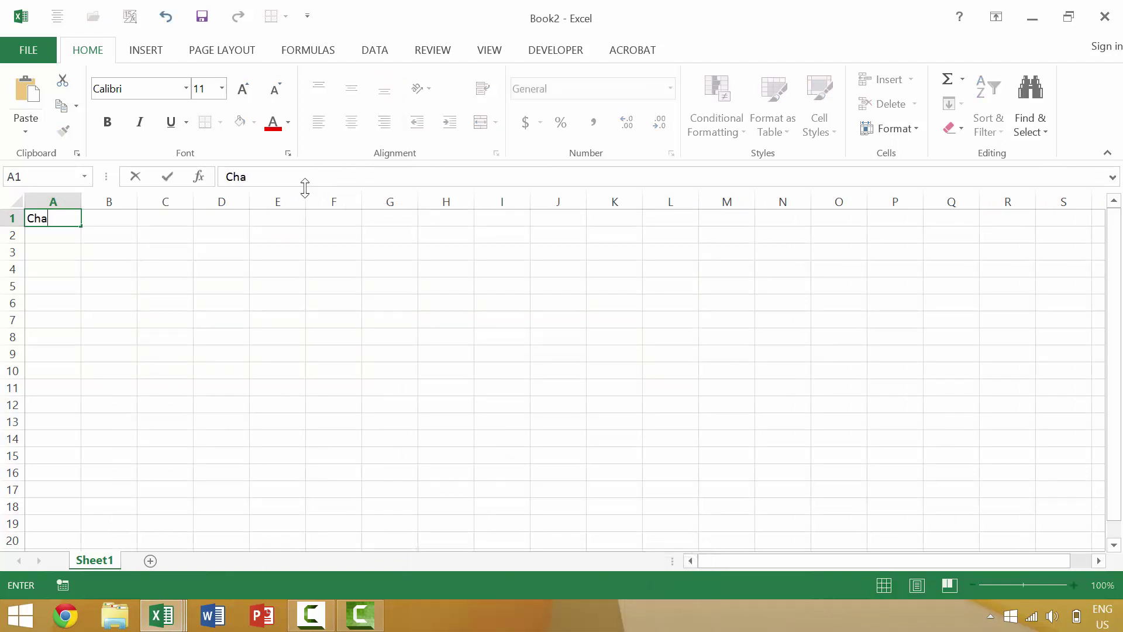
text(nges)
Step: Save the new workbook as "Test 123" in the Documents » Test folder, using the Excel 97-2003 Workbook format
click(42, 51)
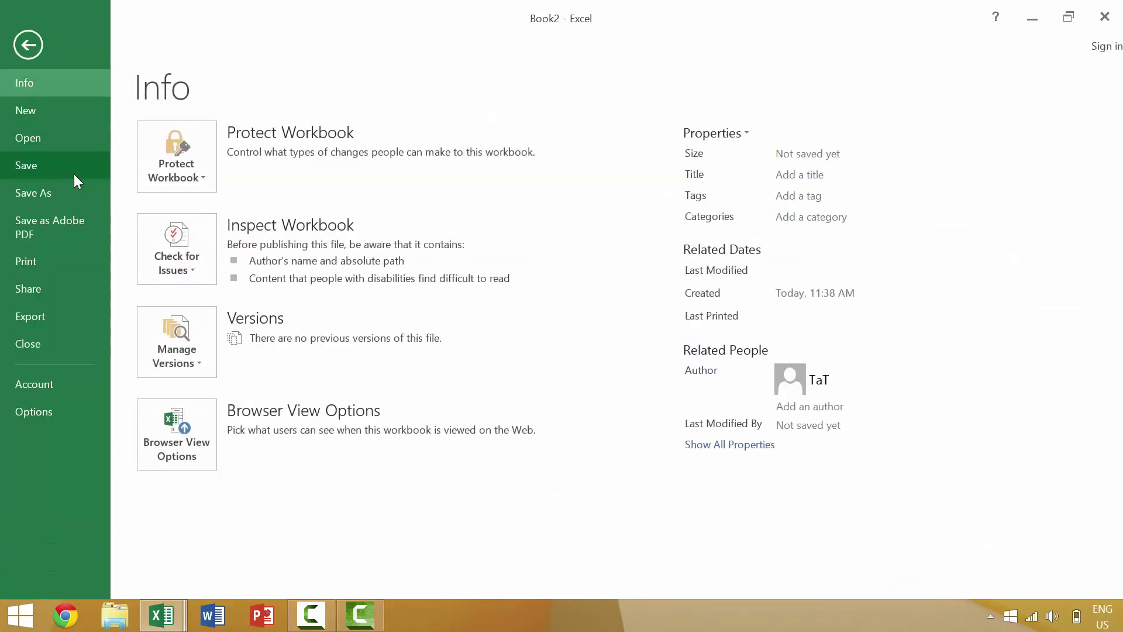
click(73, 174)
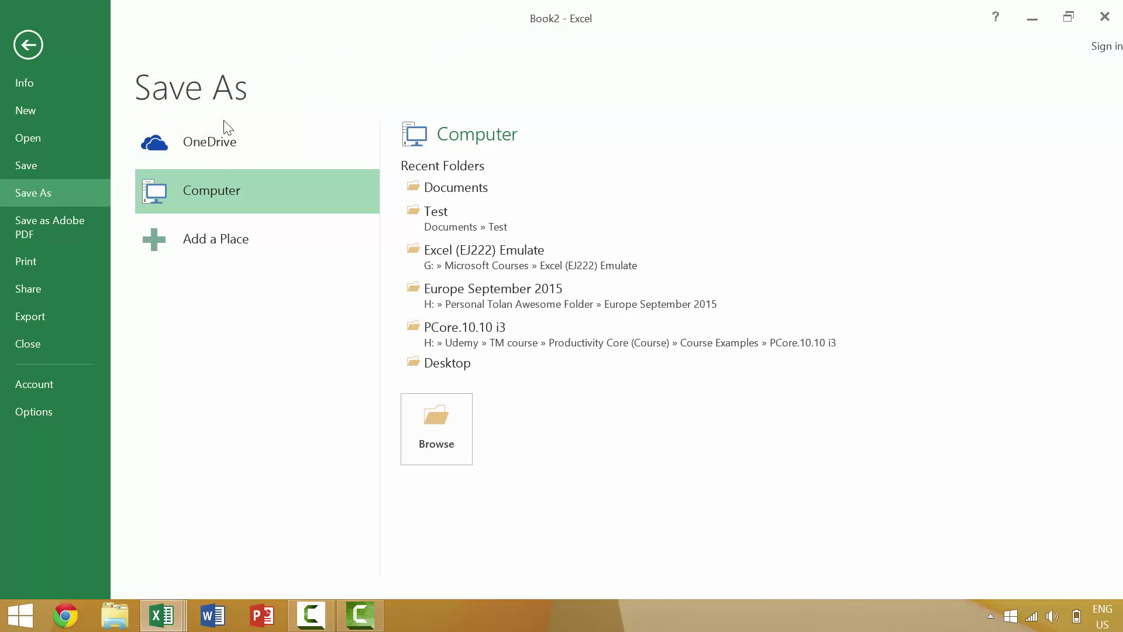
click(220, 194)
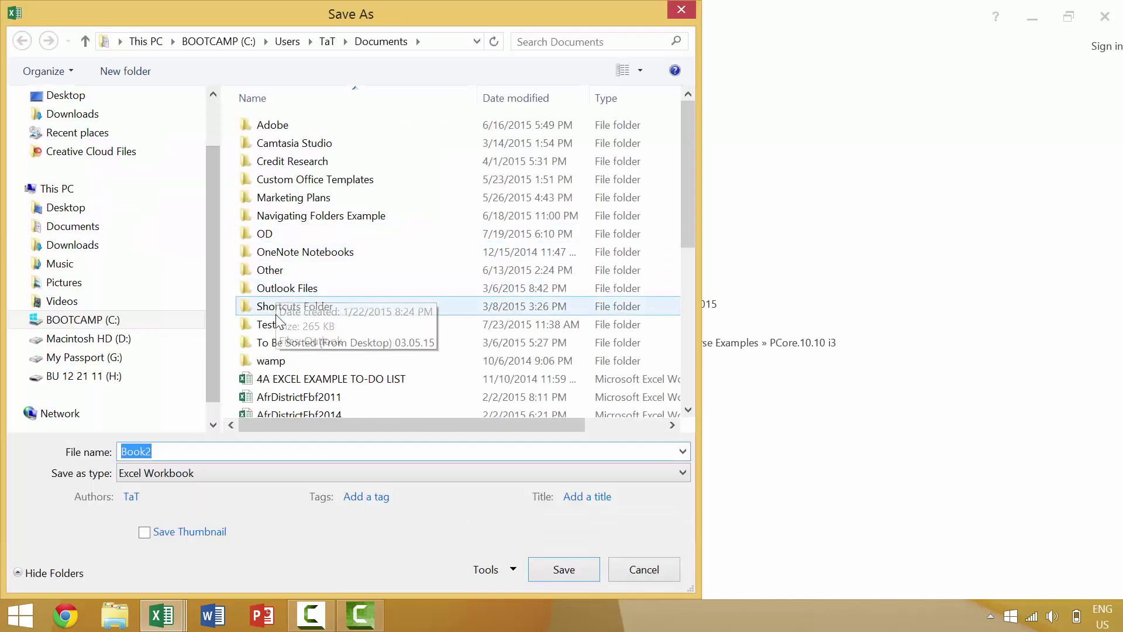
click(276, 323)
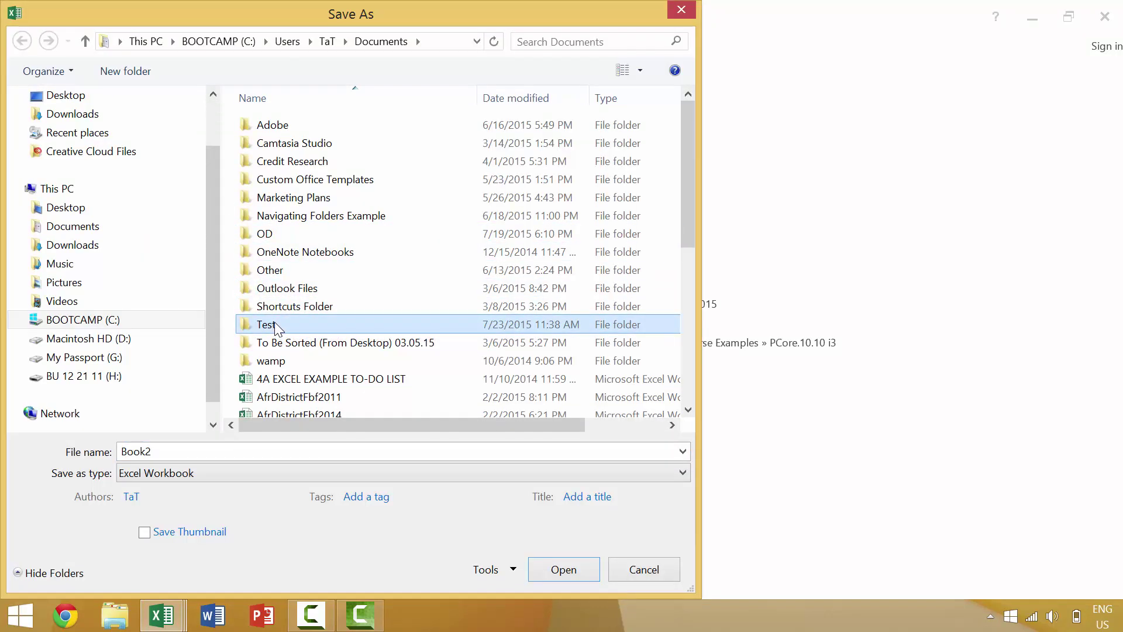
double_click(275, 322)
click(177, 447)
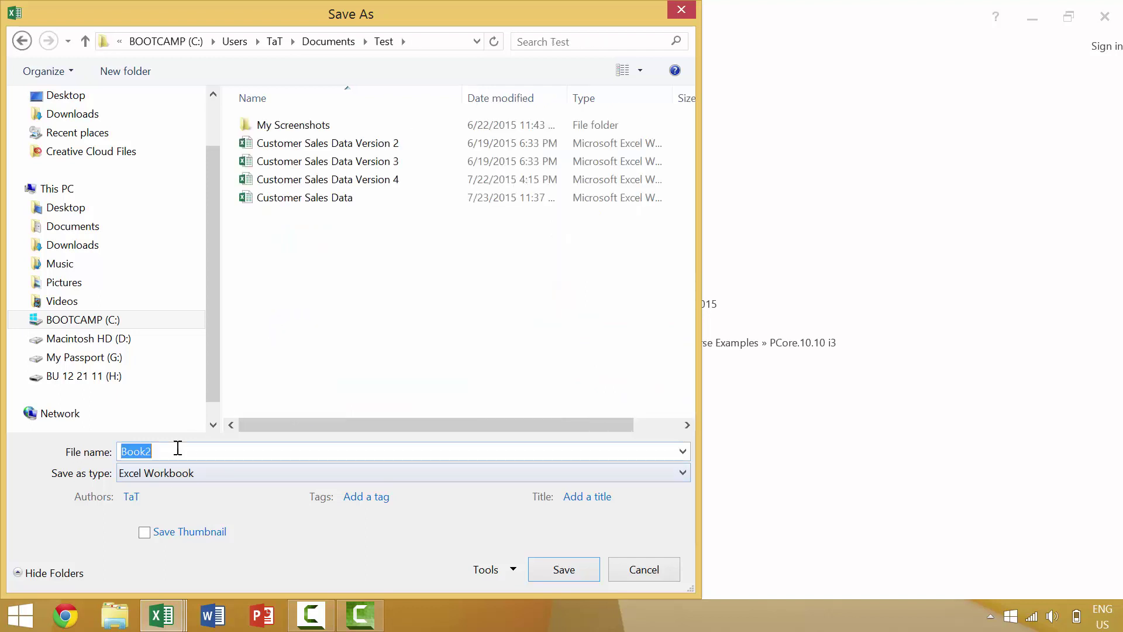
text(Test 123)
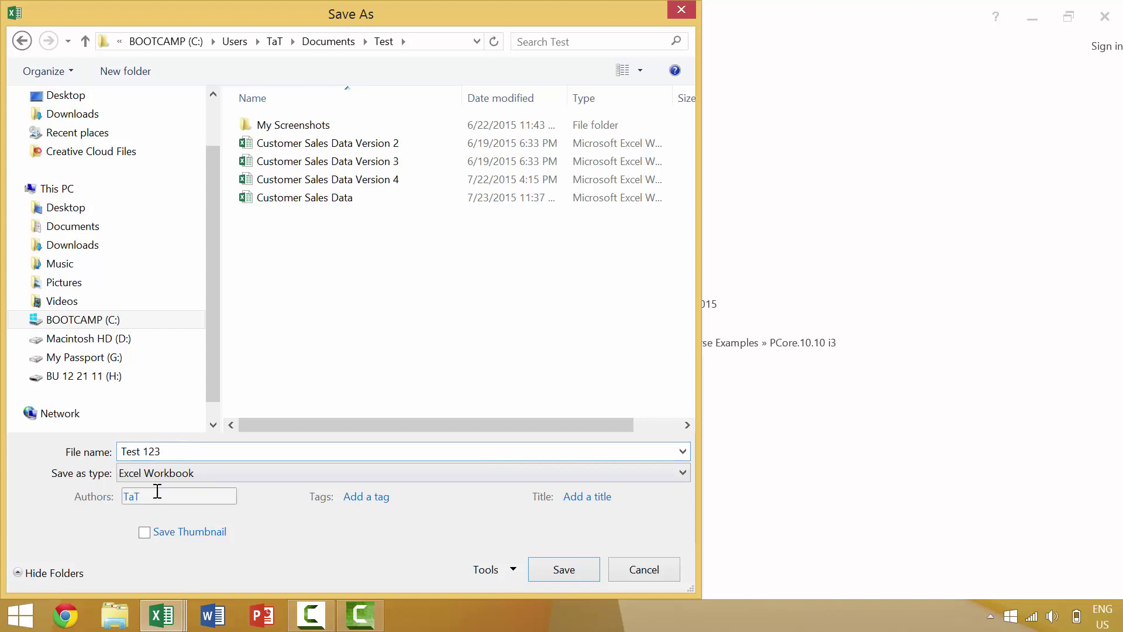
click(177, 475)
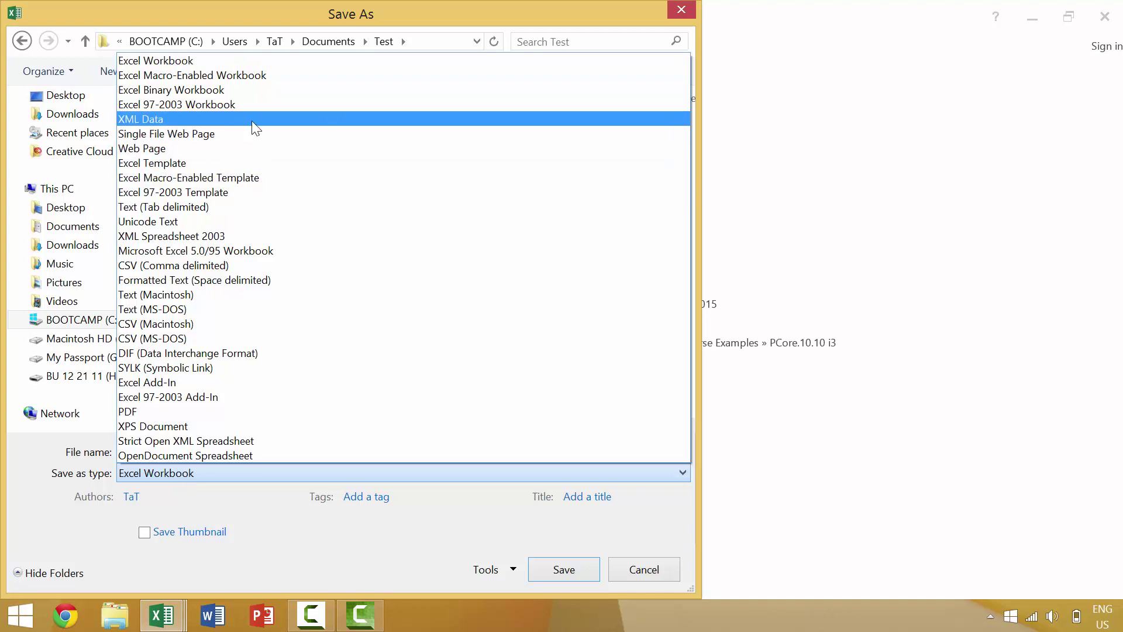
click(258, 105)
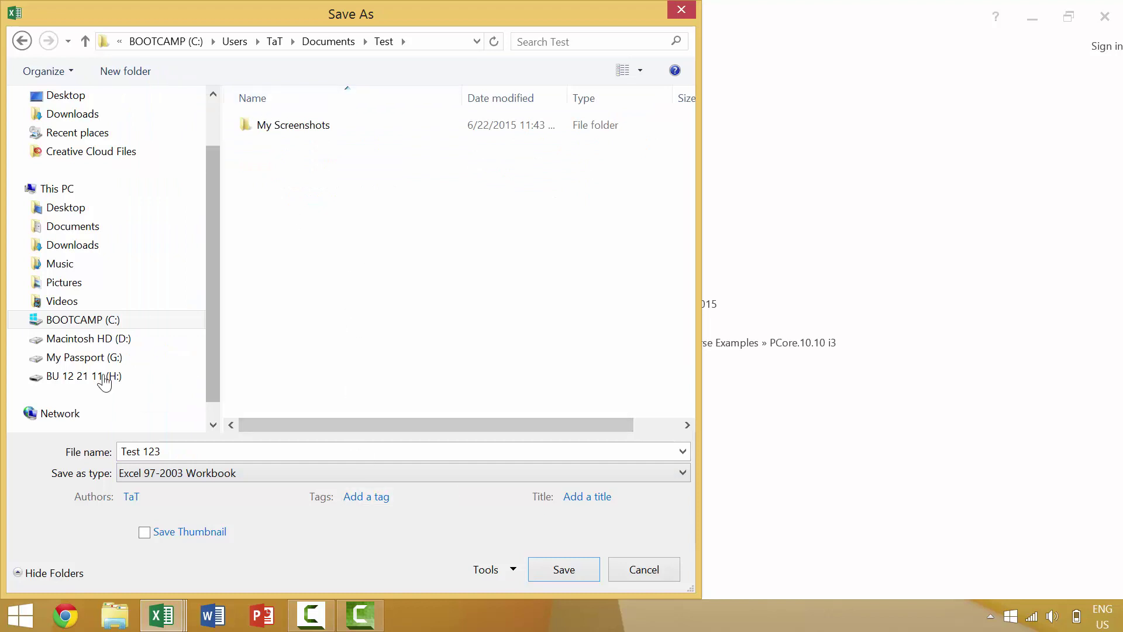
click(564, 570)
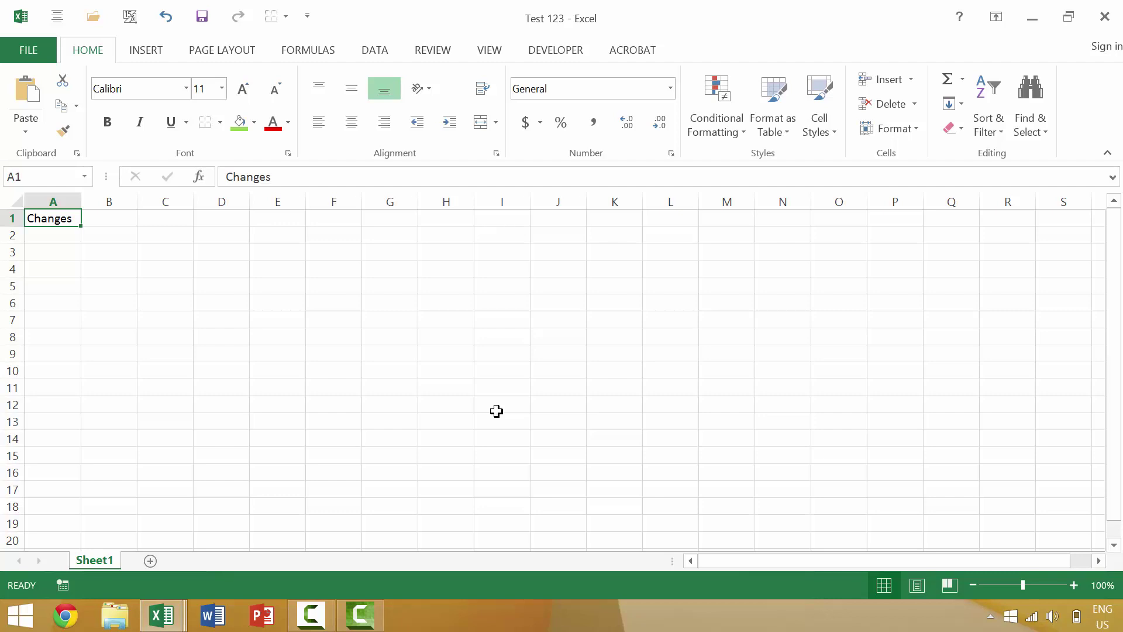
Step: Set the font color of cell A1 to red and save the workbook
click(273, 124)
key(alt)
key(f)
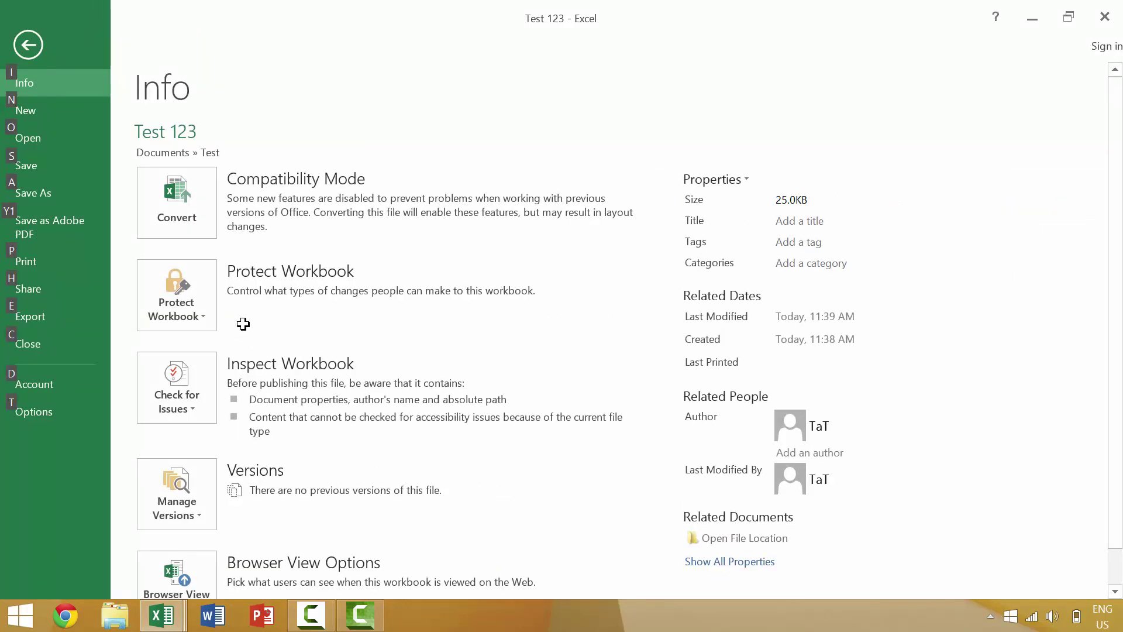
key(Escape)
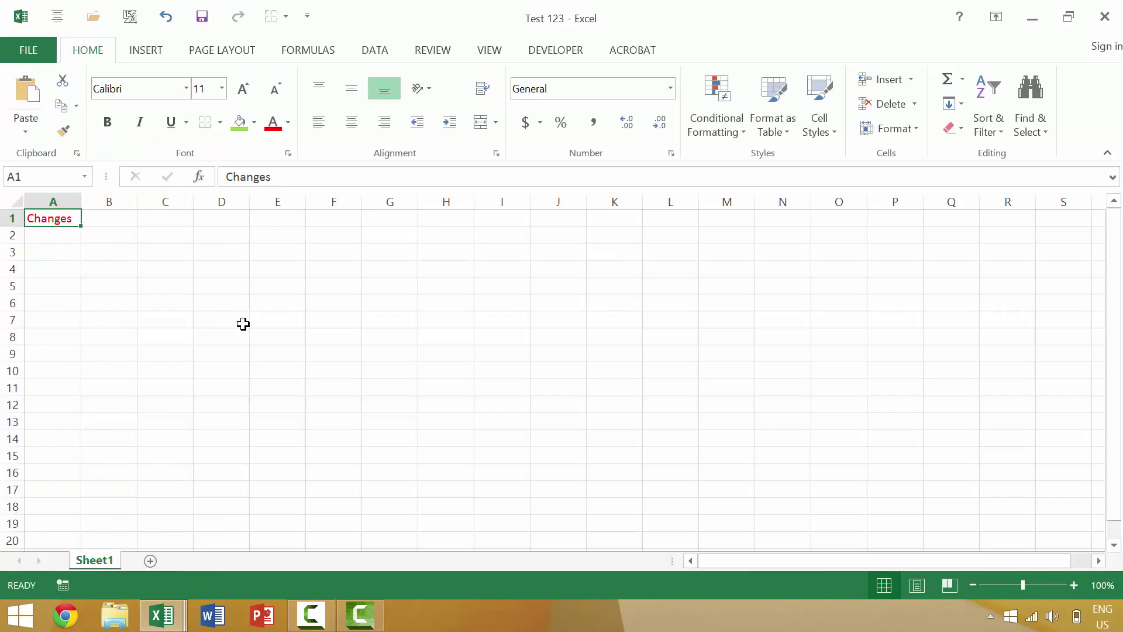
Step: Close the Test 123 workbook and reopen it from the recent workbooks
click(1115, 14)
key(ctrl+o)
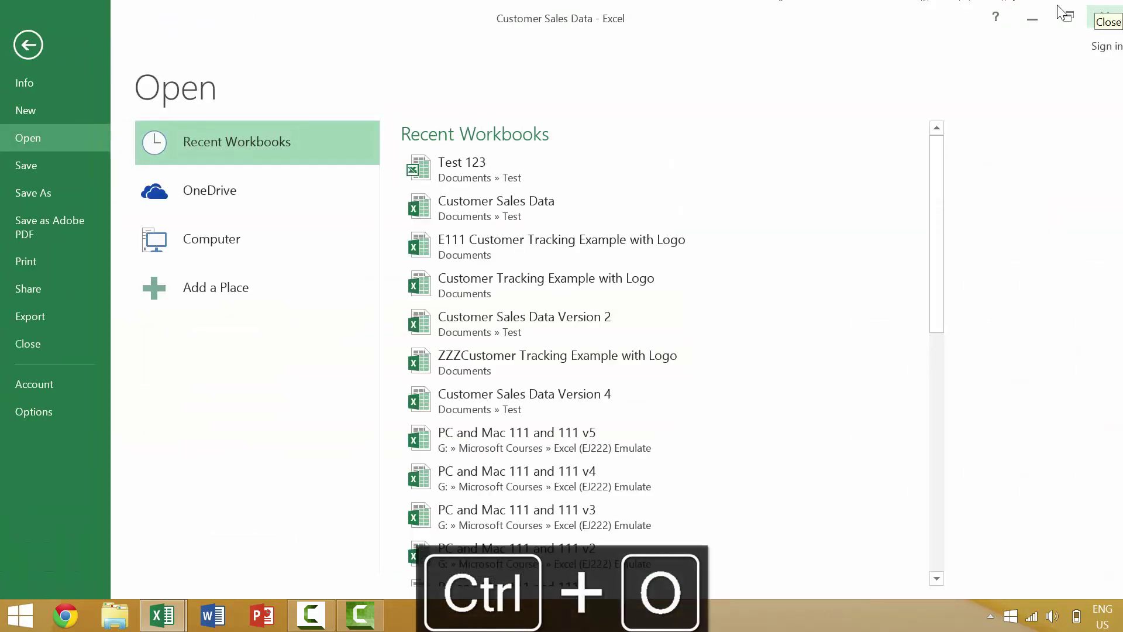
click(474, 168)
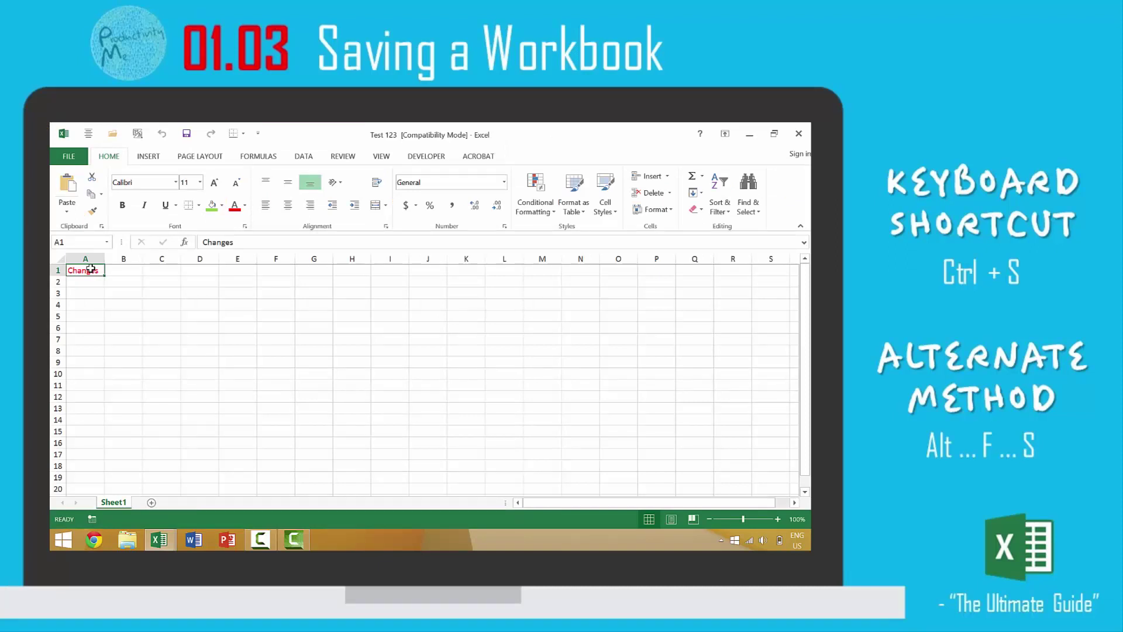
Step: Fill cell A1 with light green and save the Test 123 workbook
click(212, 205)
key(ctrl+s)
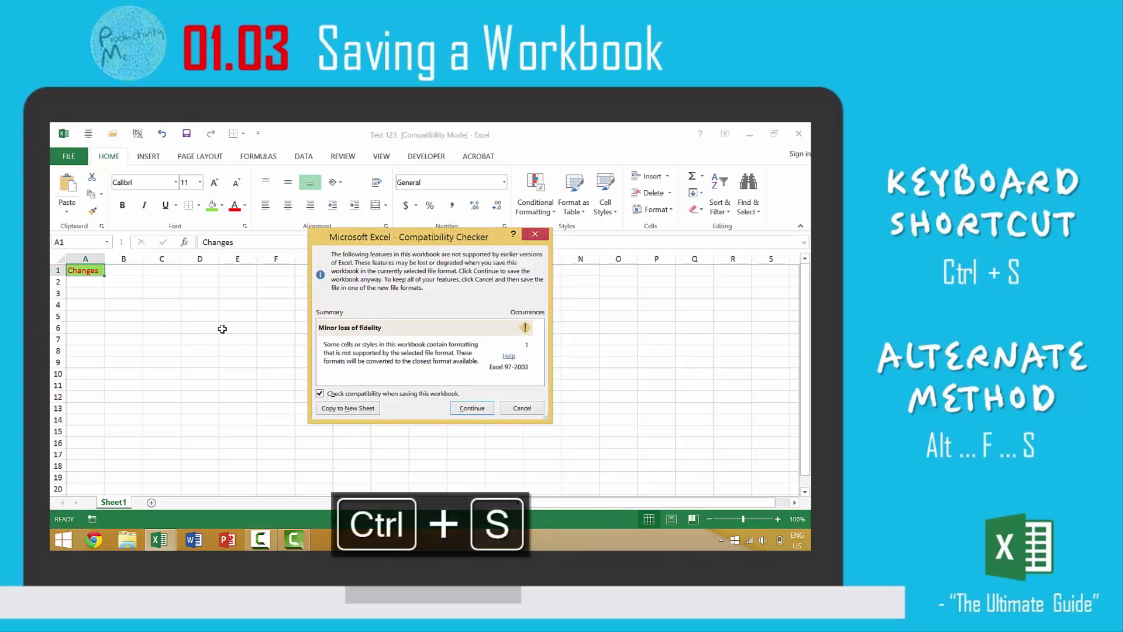